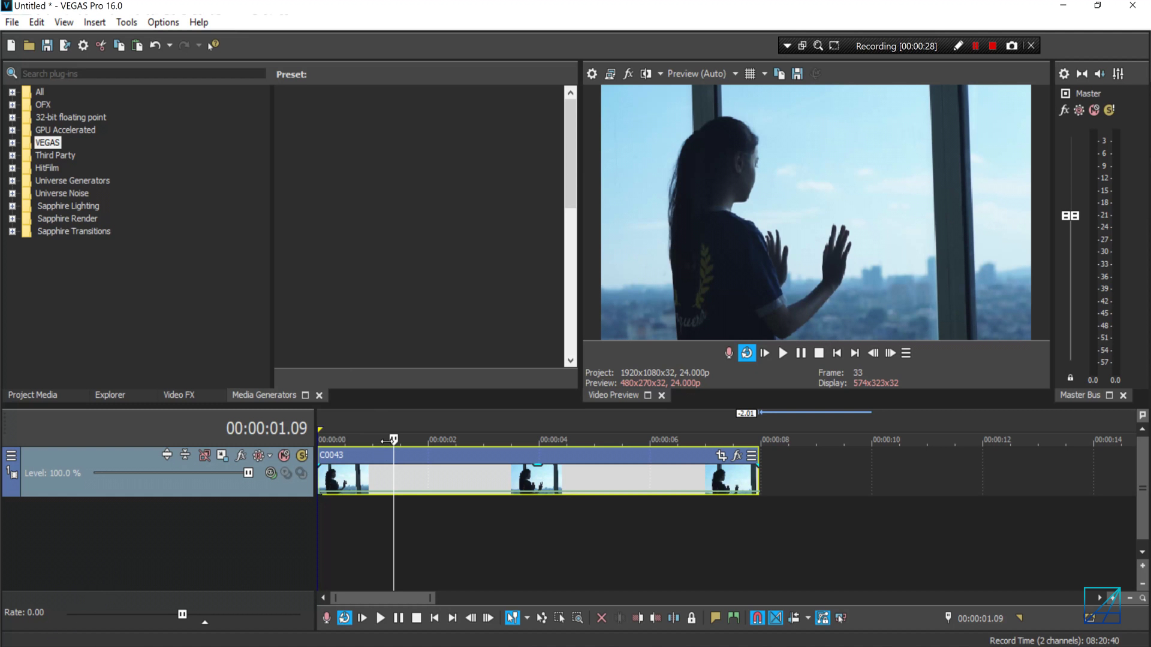
- Bring up the track menu in the empty area below the C0043 clip's track
right_click(267, 545)
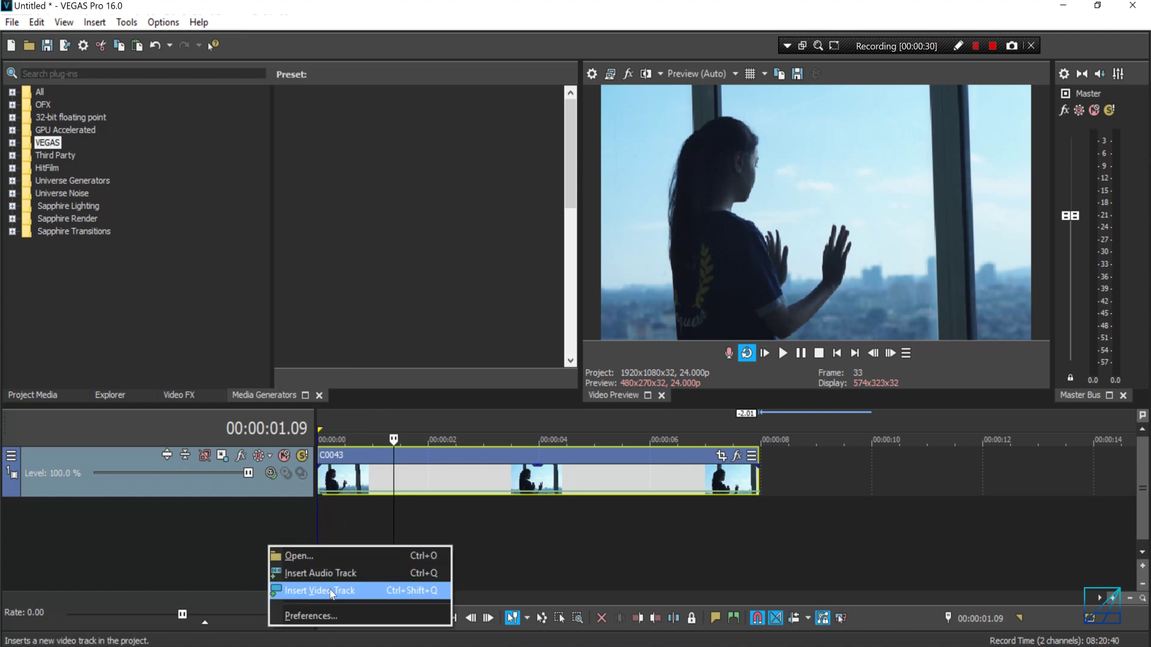
- Insert a new top video track and drop the VEGAS Standard Noise texture onto it
left_click(328, 588)
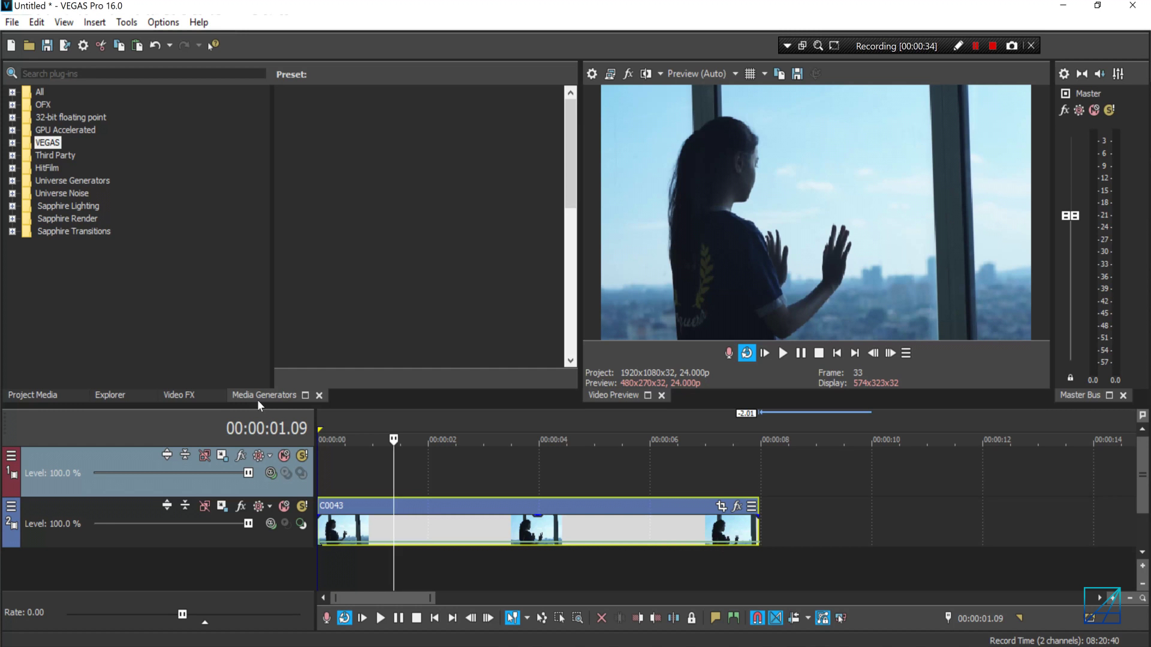
left_click(13, 142)
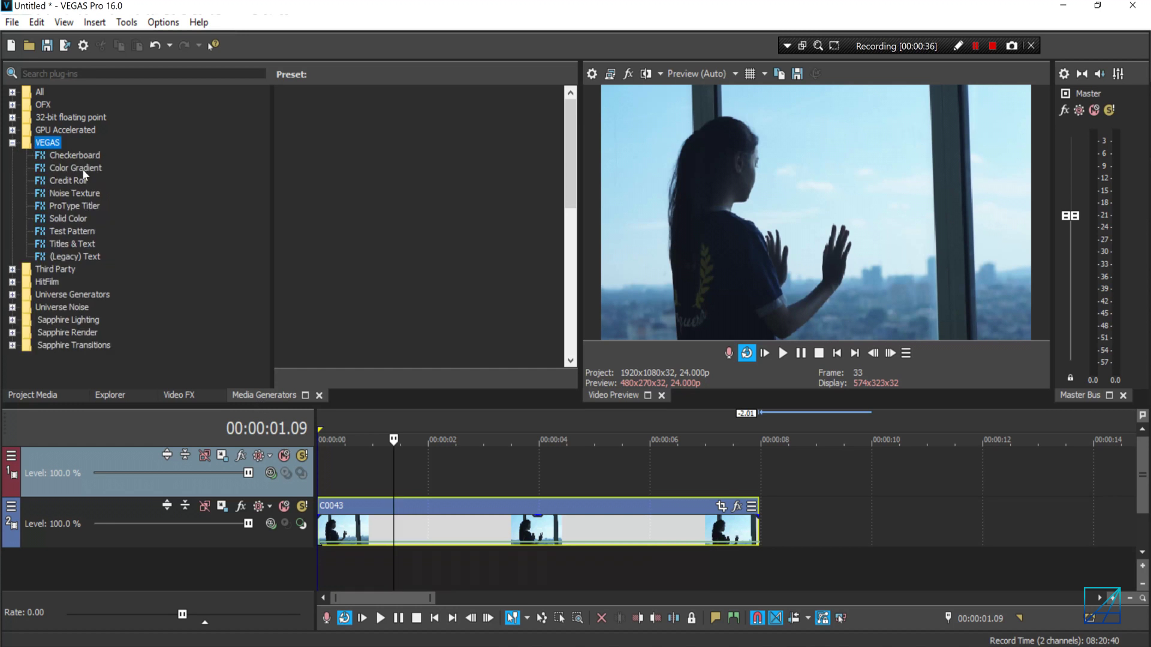
left_click(83, 195)
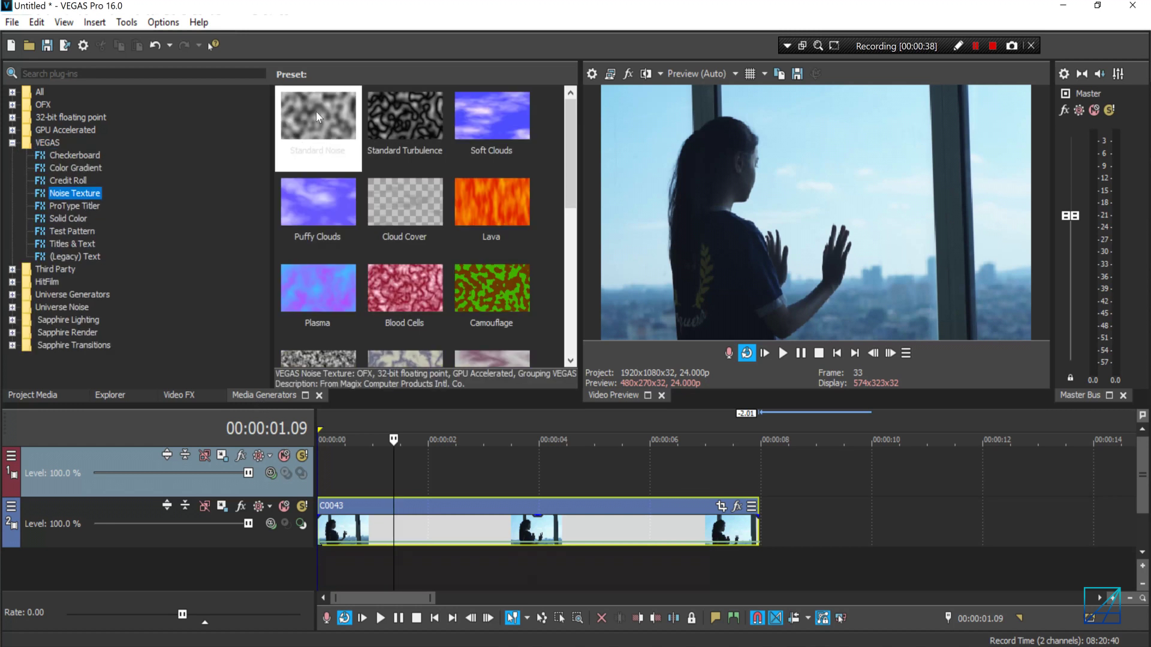
left_click_drag(315, 109, 336, 468)
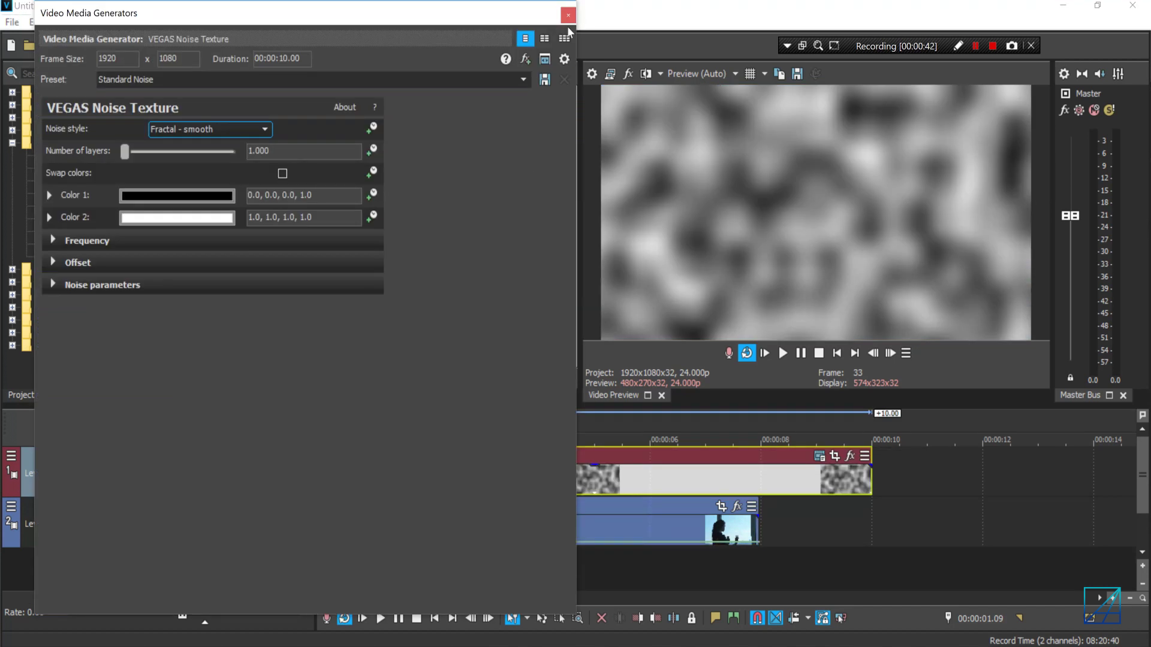
left_click(567, 17)
- Trim the noise event to end with the clip and set Frequency X and Y to 5
left_click_drag(870, 483, 758, 485)
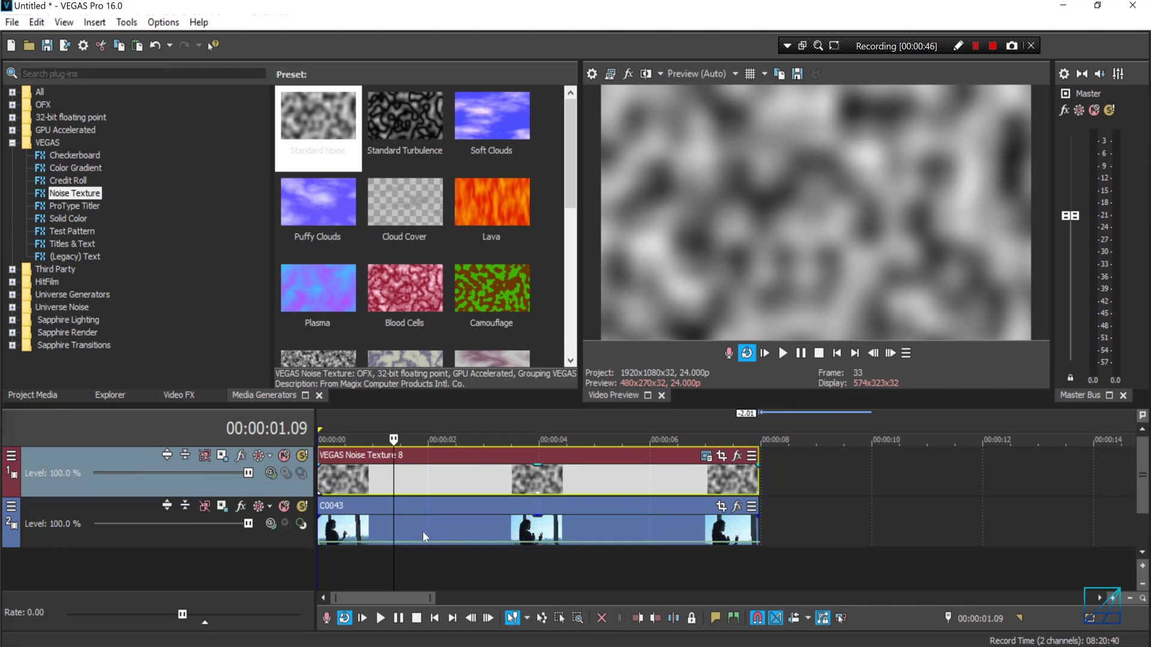
left_click(707, 456)
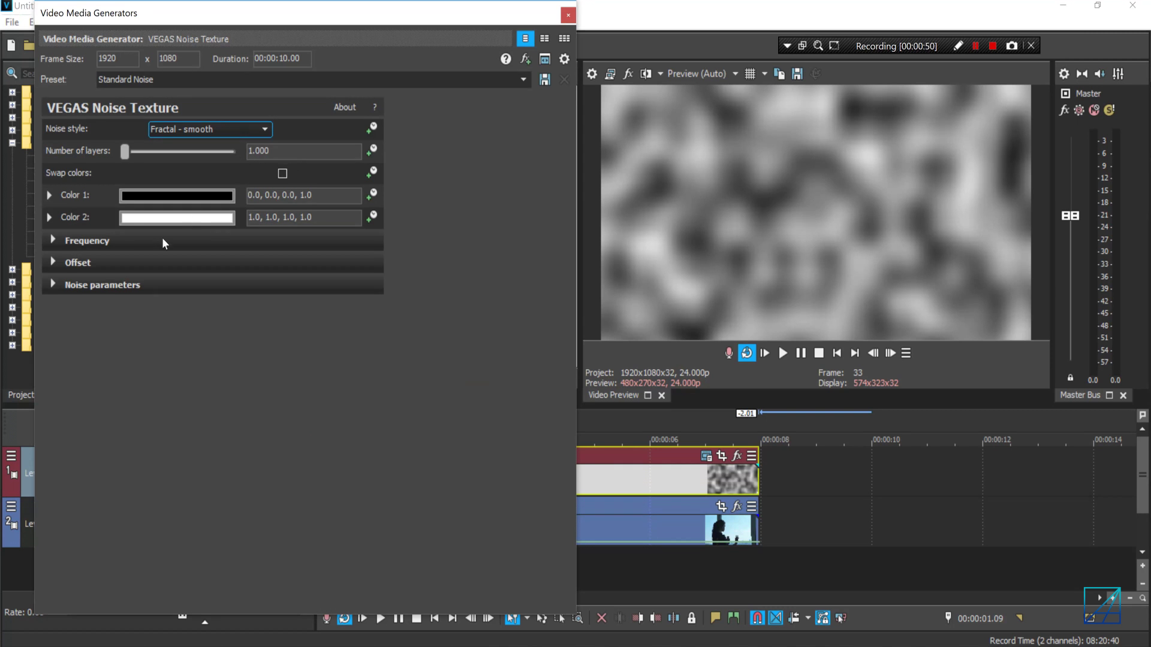
left_click(54, 241)
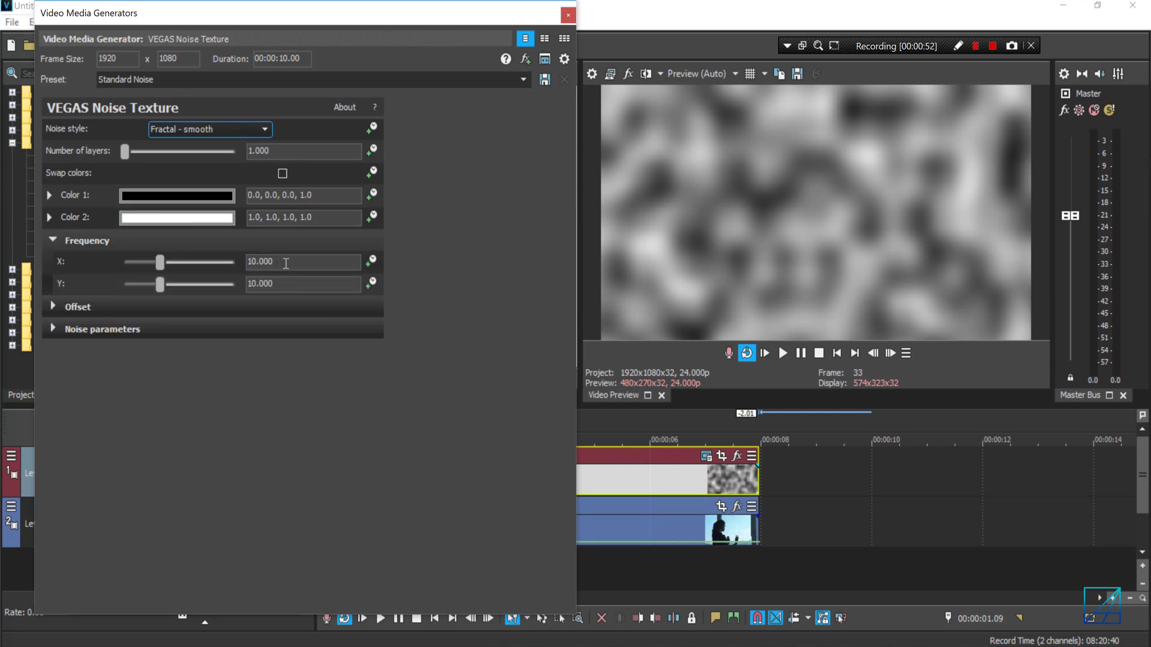
left_click(257, 262)
type("5")
key("Tab")
type("5")
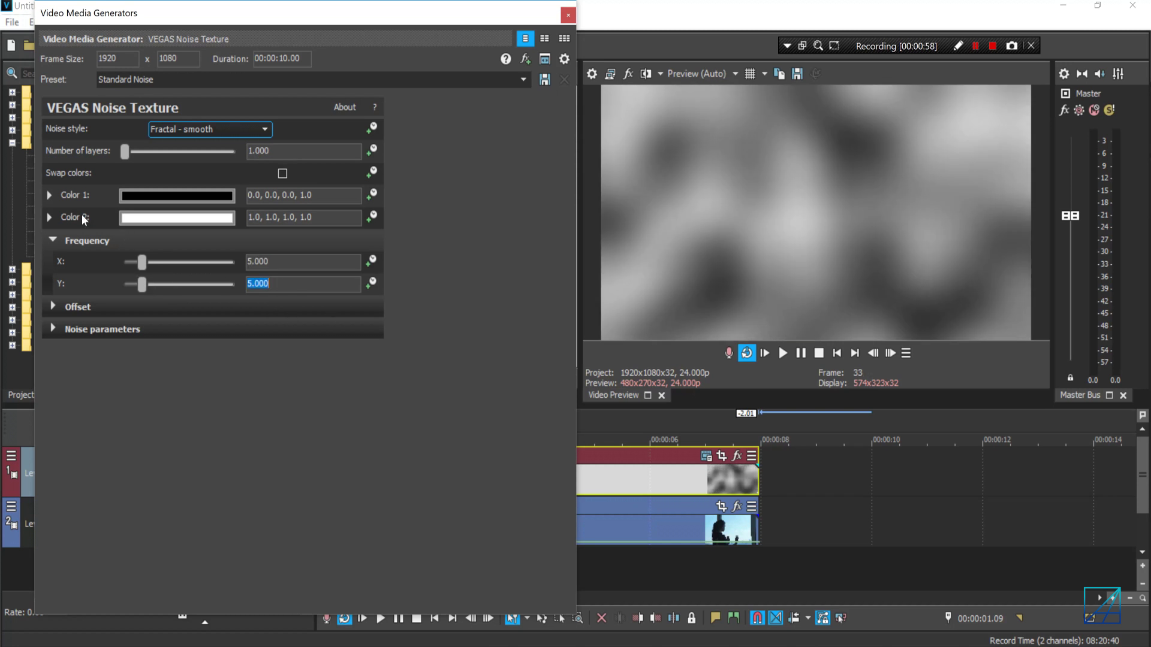
left_click(53, 241)
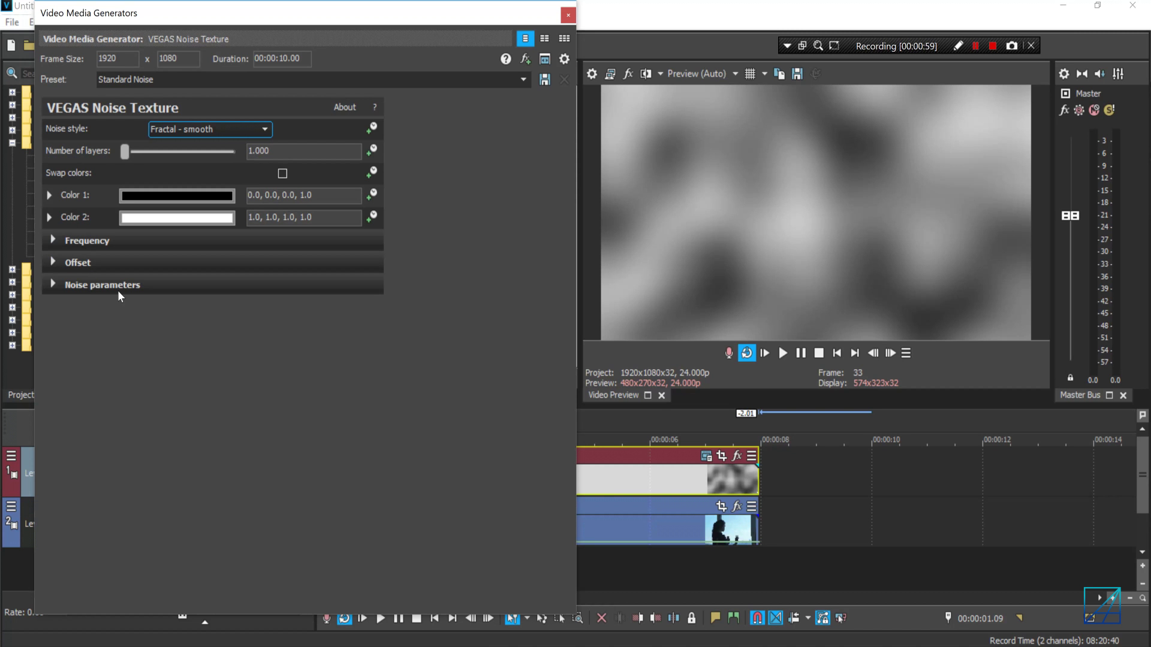
- Set the noise texture's Offset X and Y both to -5.000
left_click(53, 262)
left_click_drag(206, 285, 144, 286)
left_click_drag(210, 306, 99, 301)
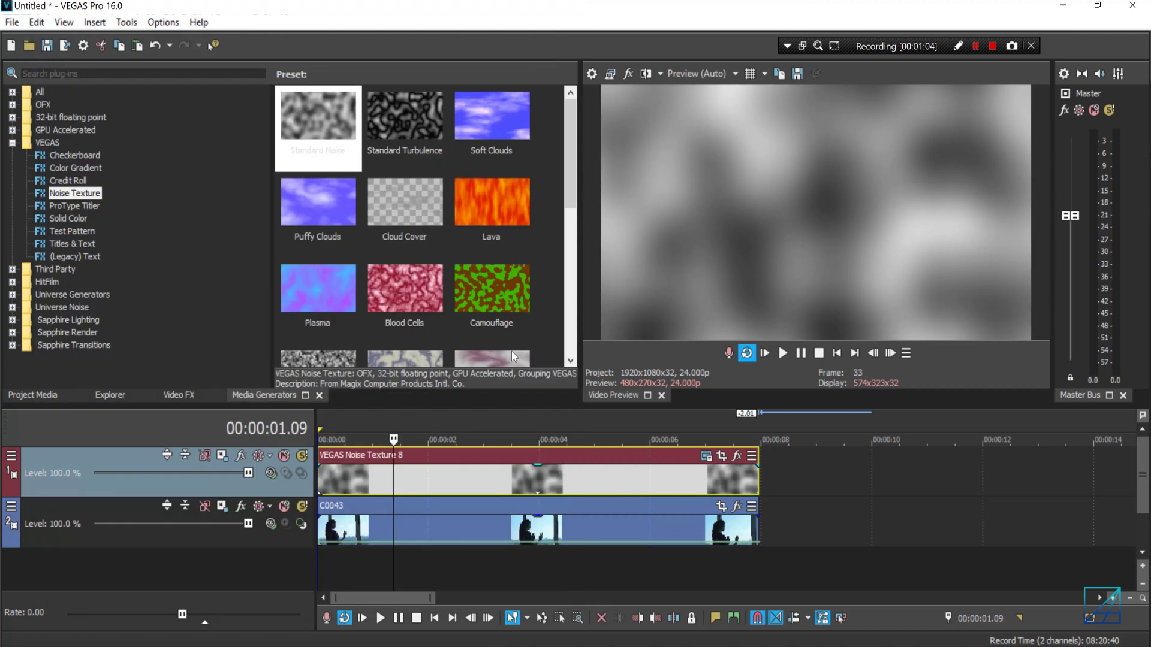
left_click(567, 15)
left_click(266, 472)
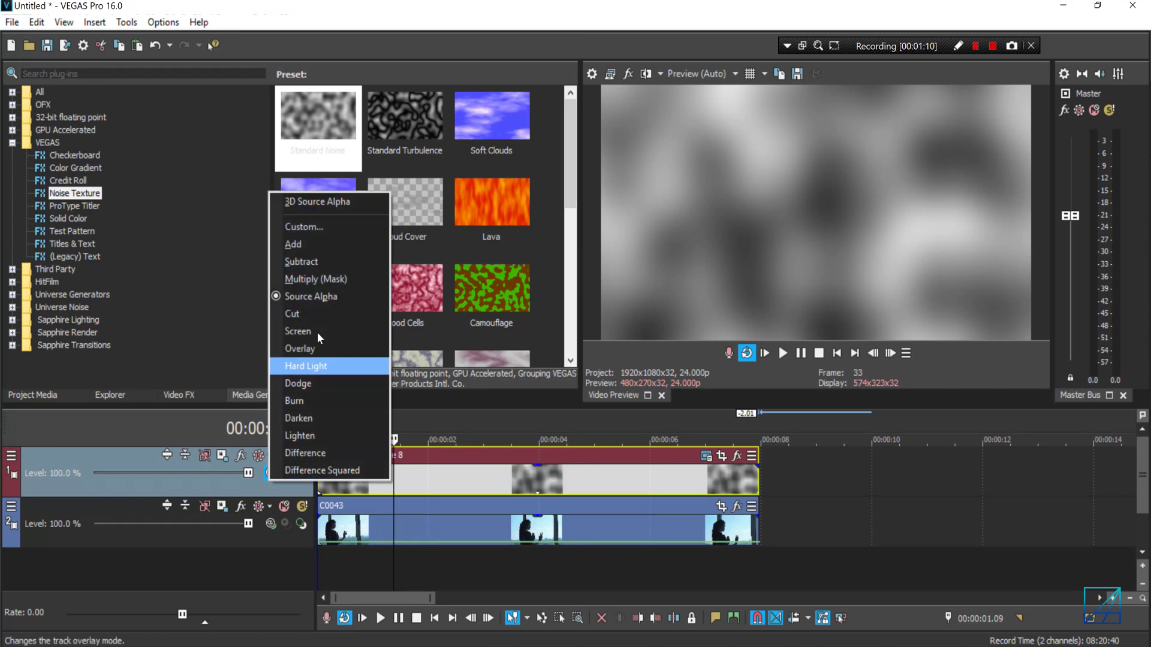
- Set track 1's compositing mode to the custom VEGAS Displacement Map compositor
left_click(323, 226)
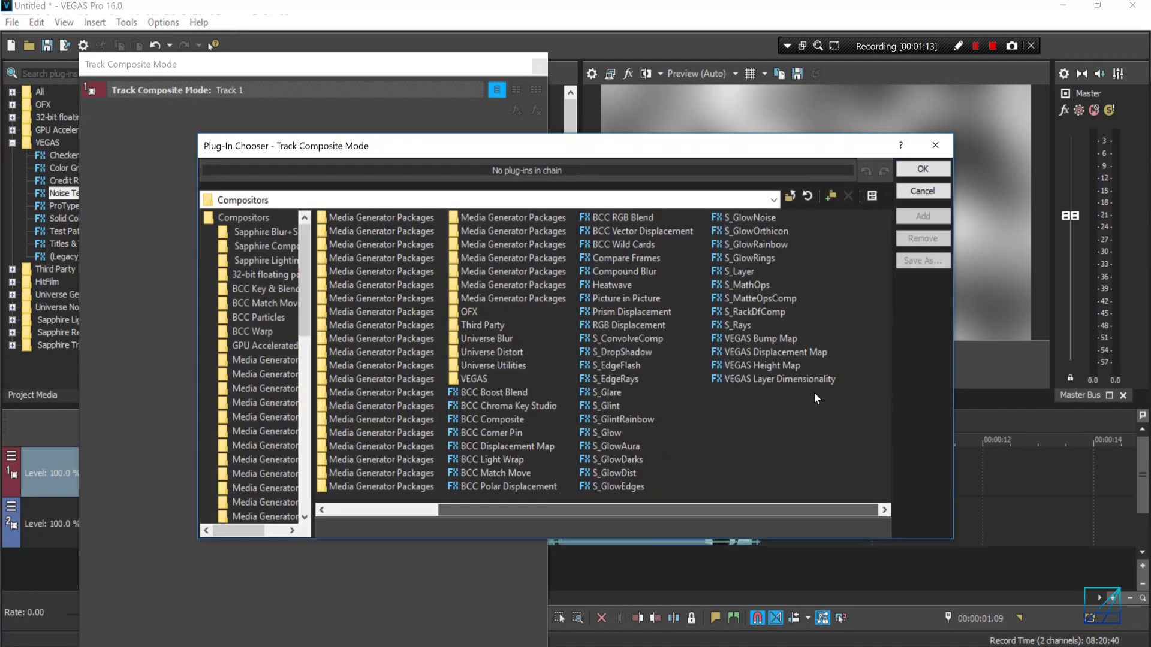
left_click(805, 351)
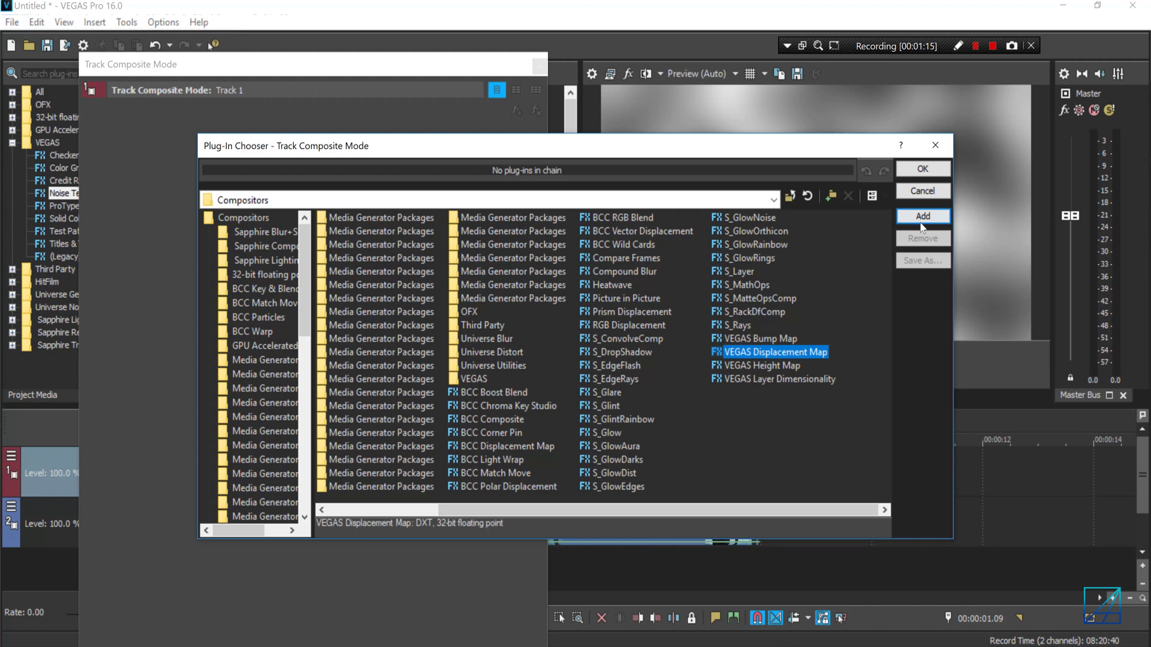
left_click(922, 217)
left_click(923, 169)
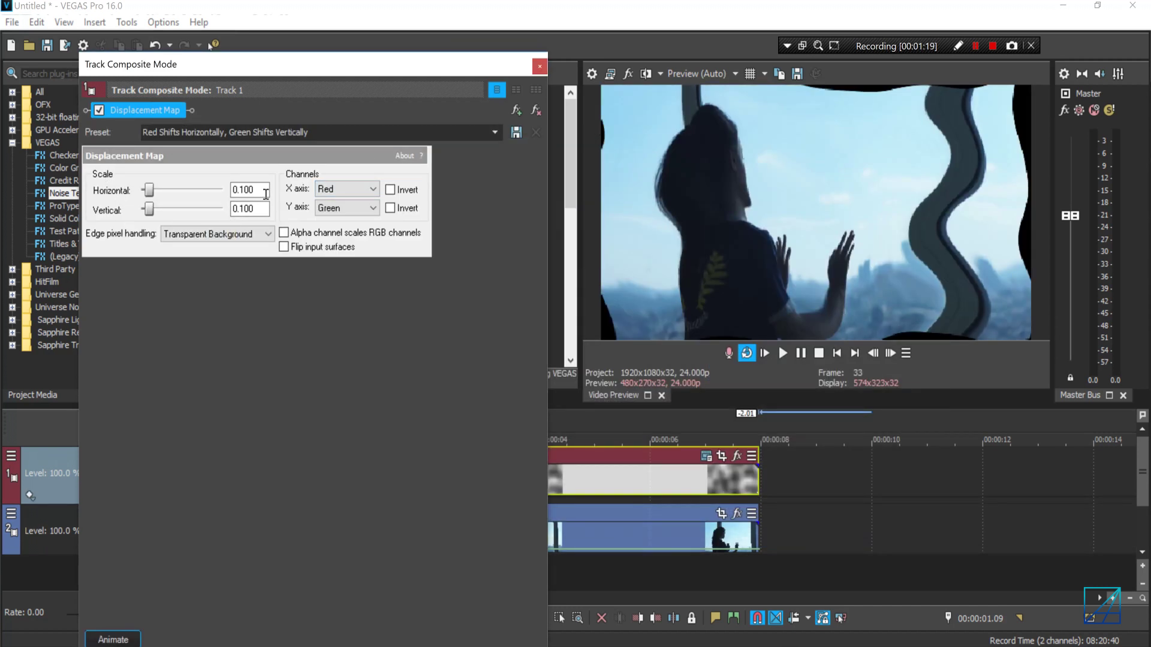
- Set Displacement Map horizontal and vertical scale to 0.004 with Wrap Pixels Around edges
double_click(247, 191)
type("00")
left_click(252, 209)
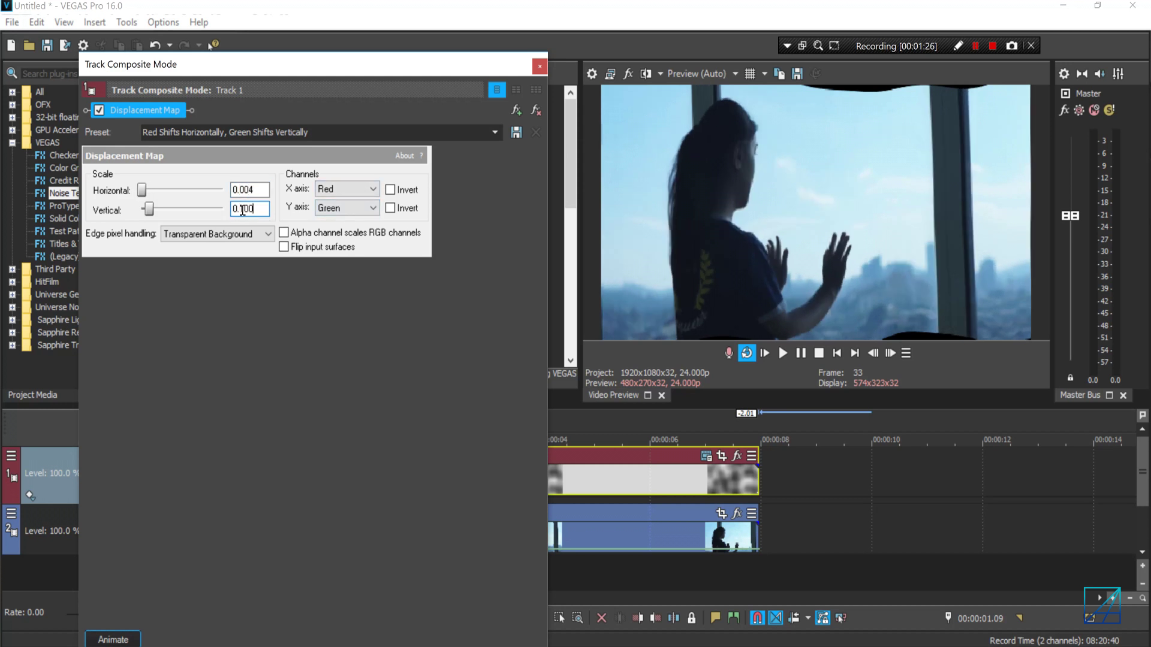
type("00")
key("Return")
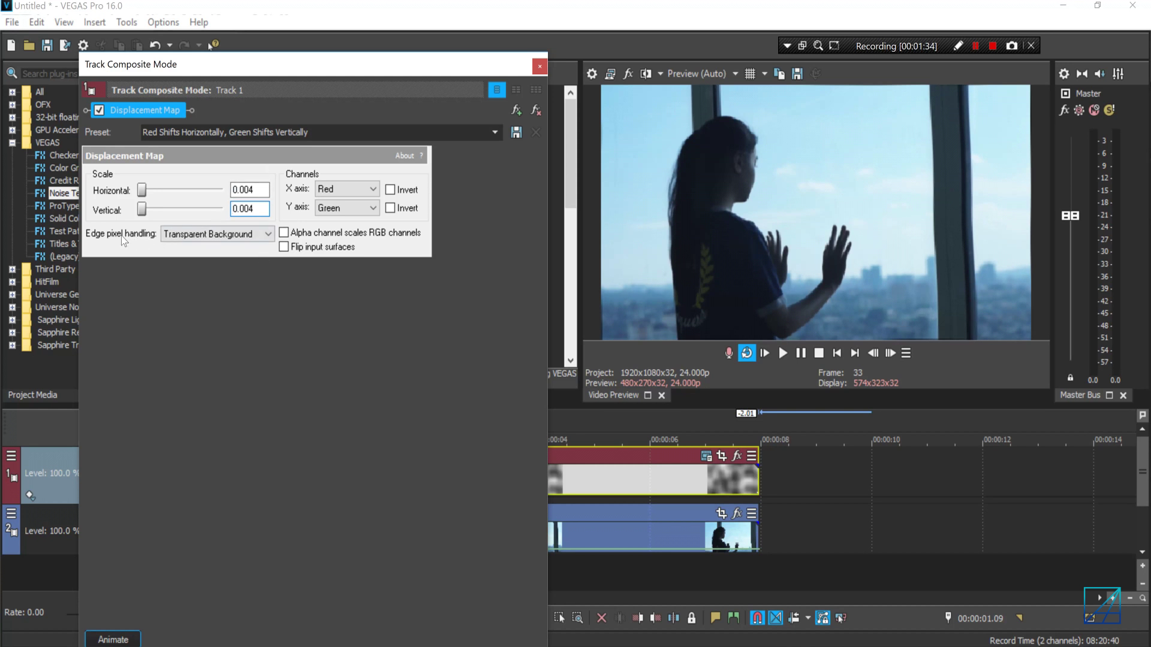
left_click(189, 235)
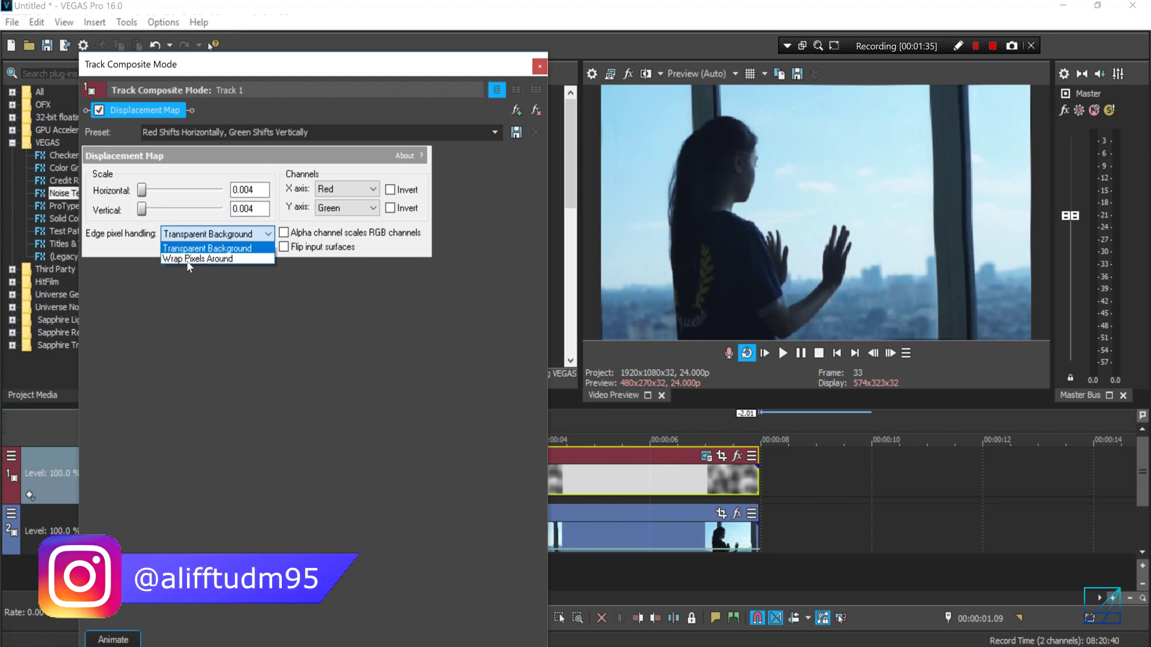
left_click(189, 260)
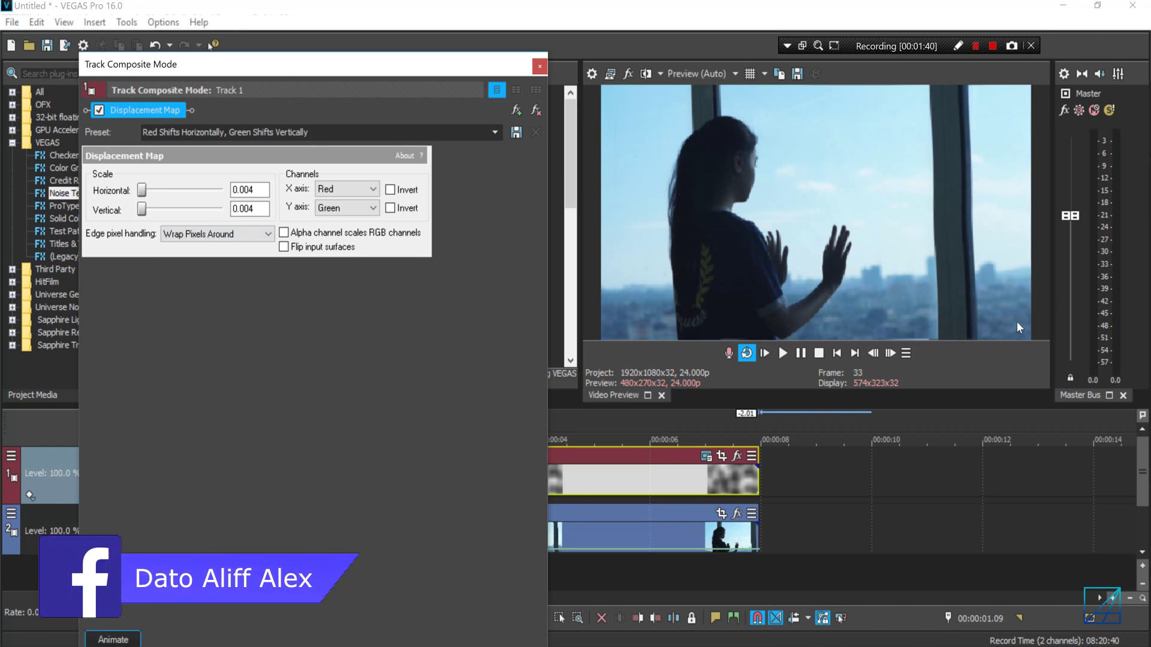
left_click(540, 67)
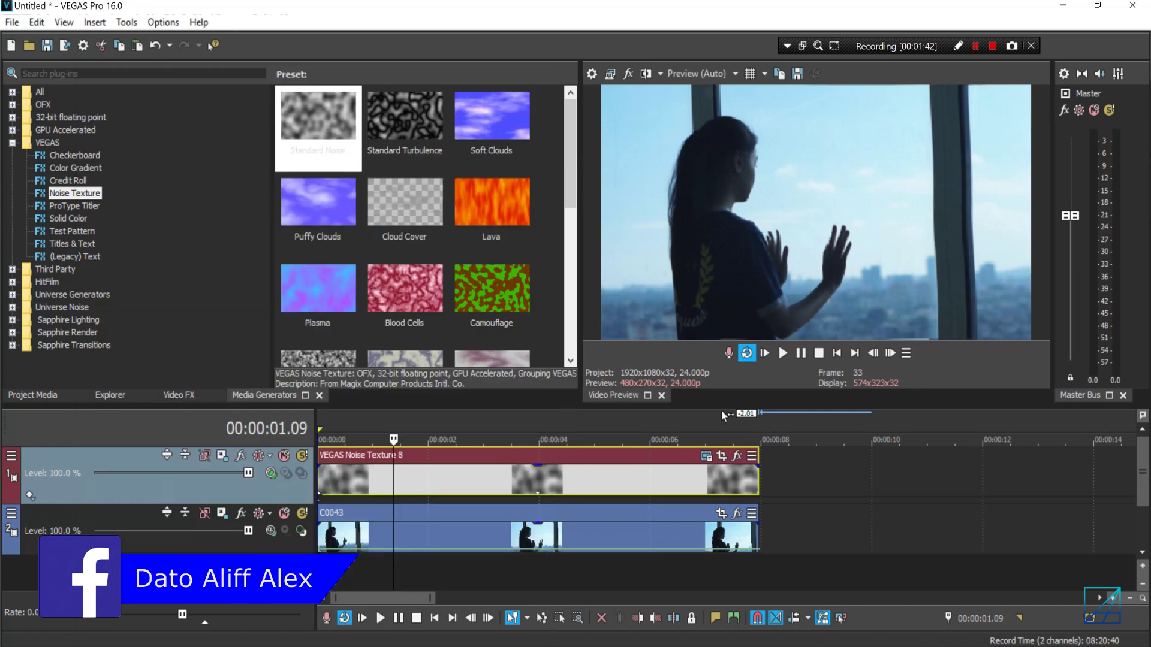
- Keyframe Noise Texture Offset X and Y to run from -5.000 to 5.000 at the event's end
left_click(706, 456)
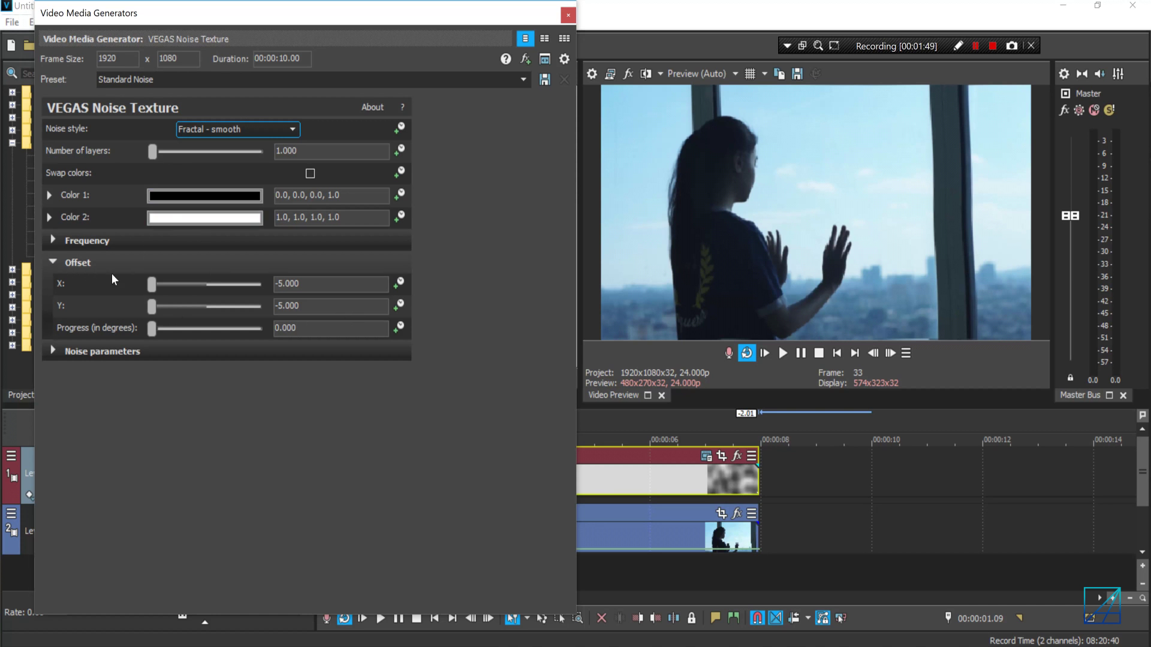
left_click(400, 283)
left_click(399, 305)
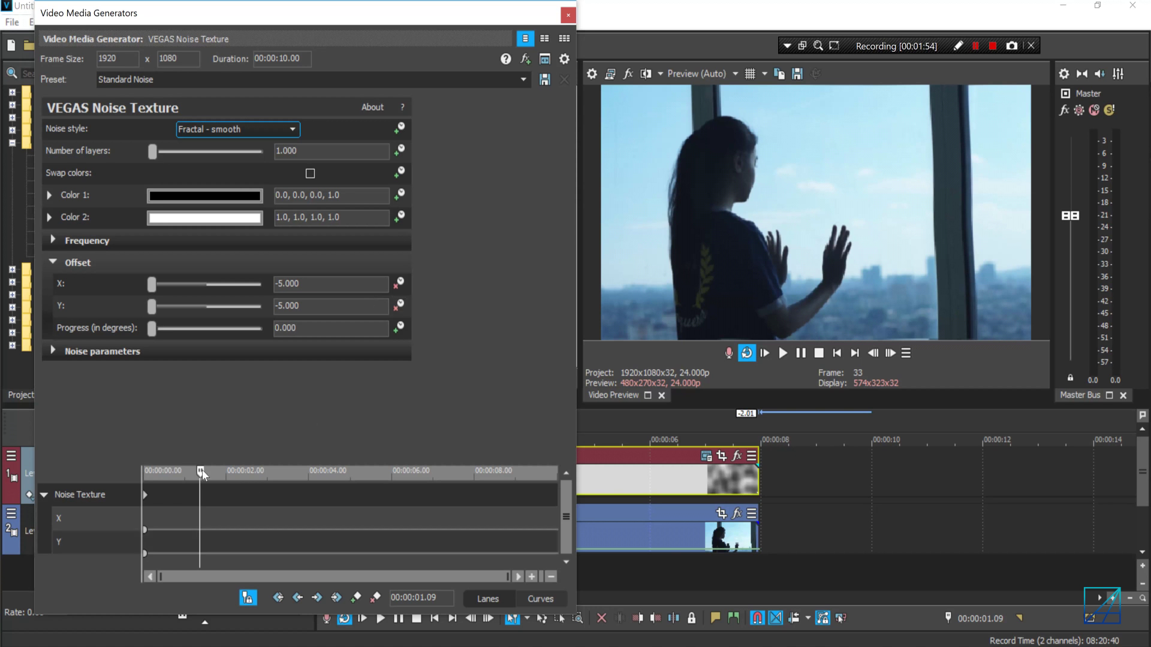
left_click_drag(201, 474, 568, 491)
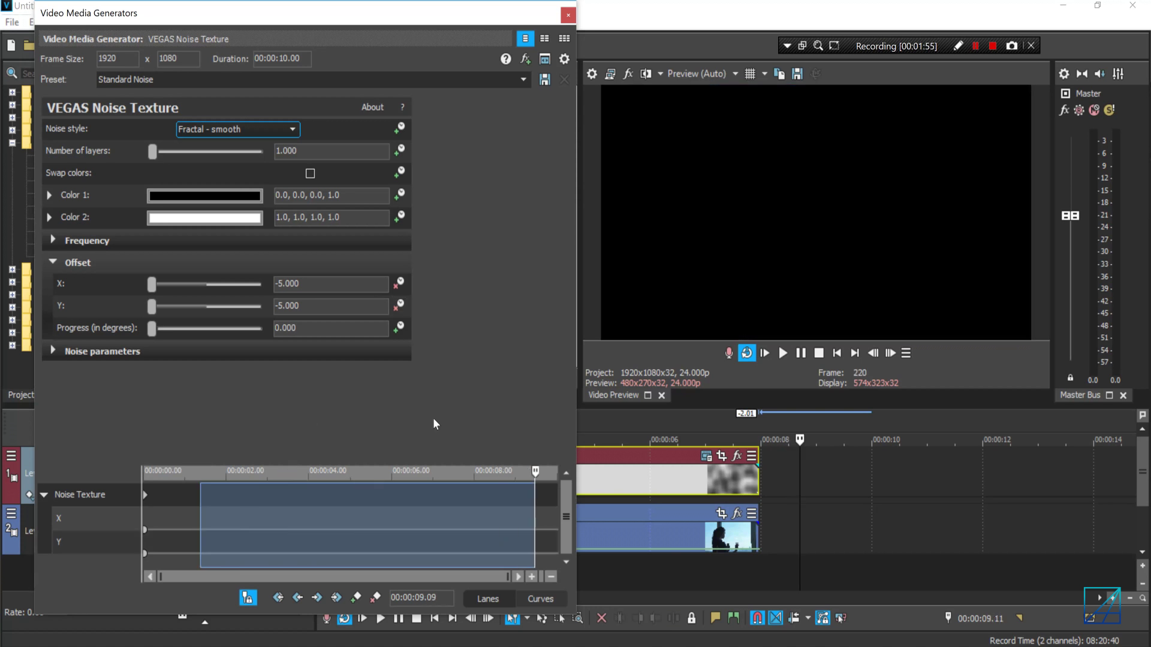
left_click_drag(239, 283, 267, 284)
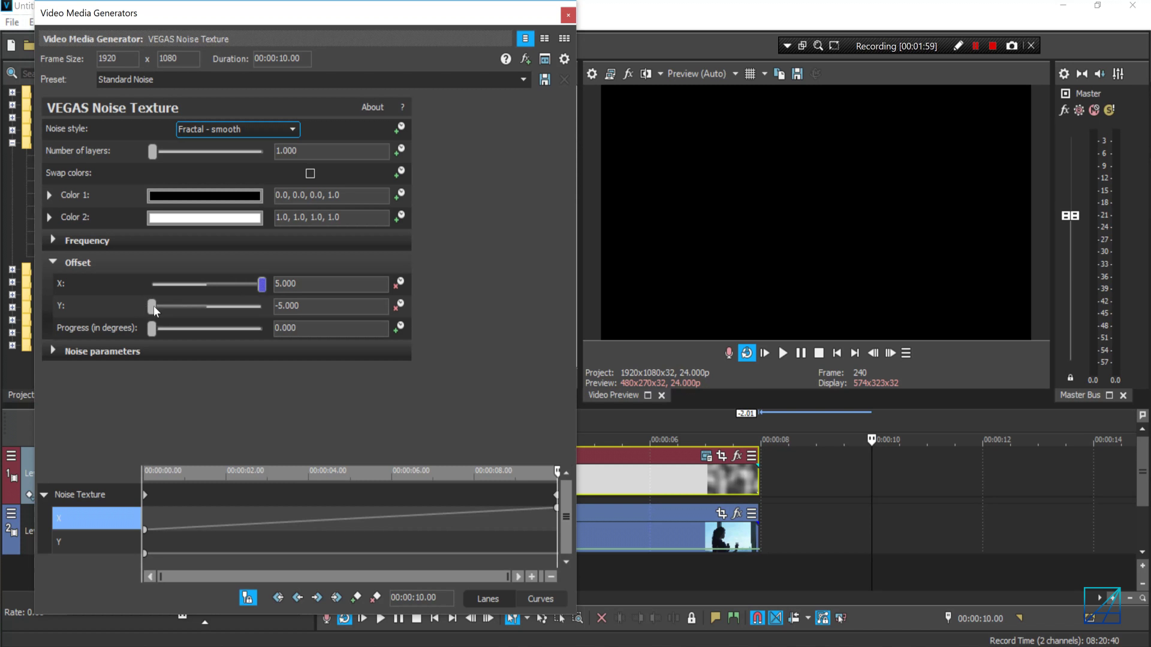
left_click_drag(214, 310, 262, 306)
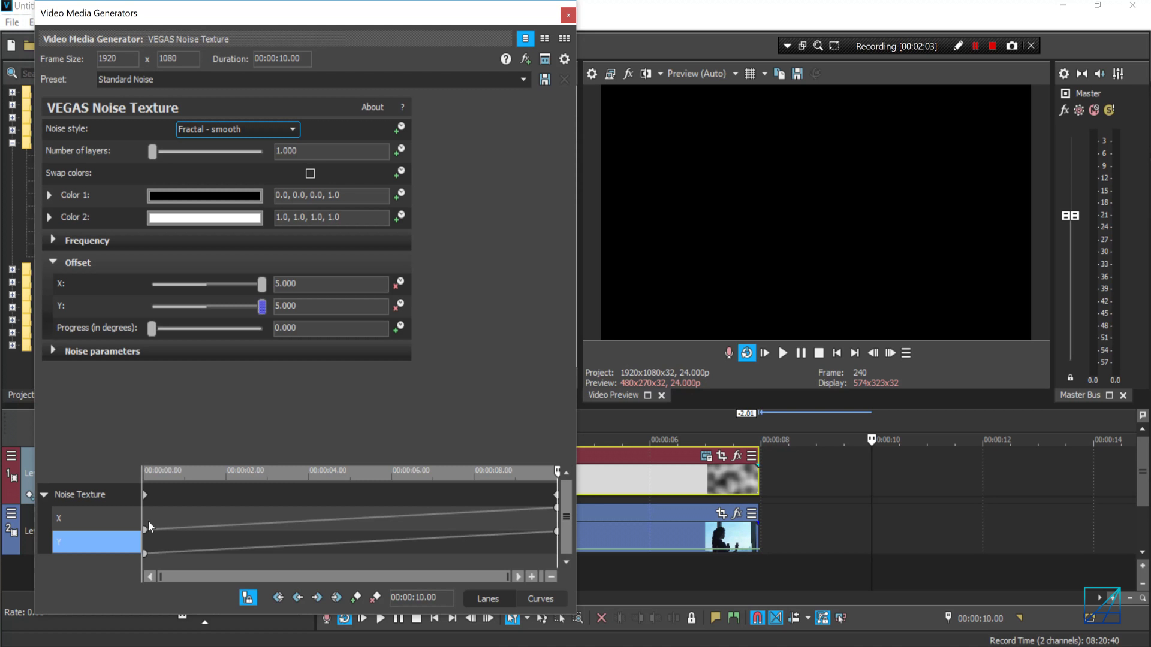
left_click(567, 14)
left_click(332, 476)
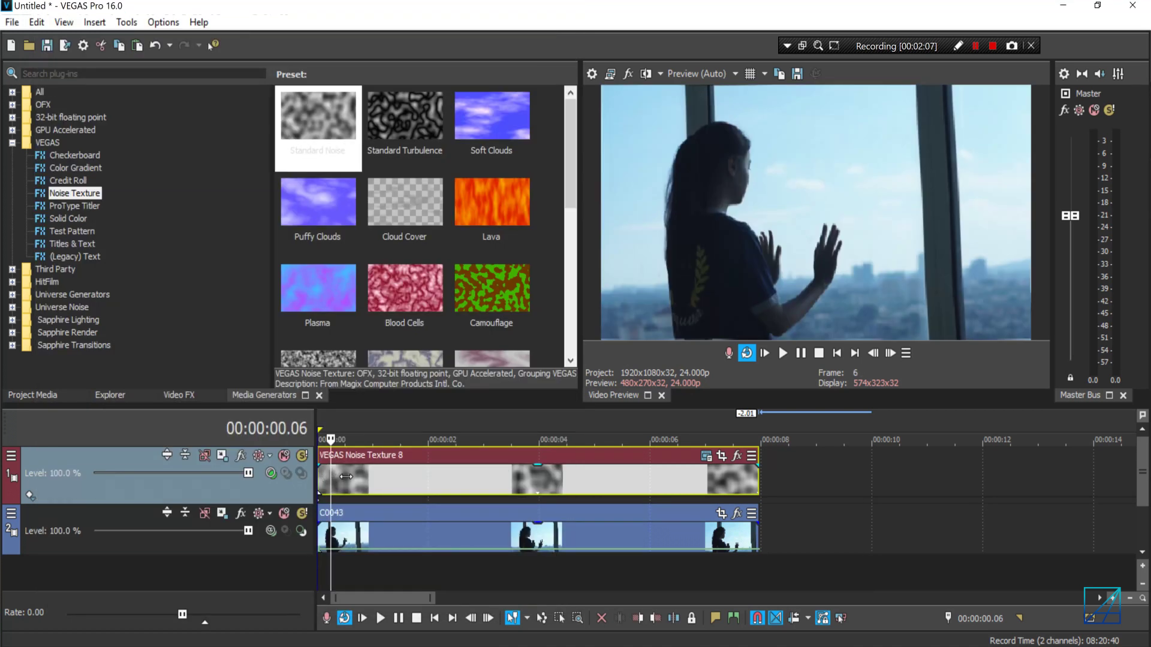
- Preview the timeline, then nest the C0043 track as a compositing child of the noise track
key("space")
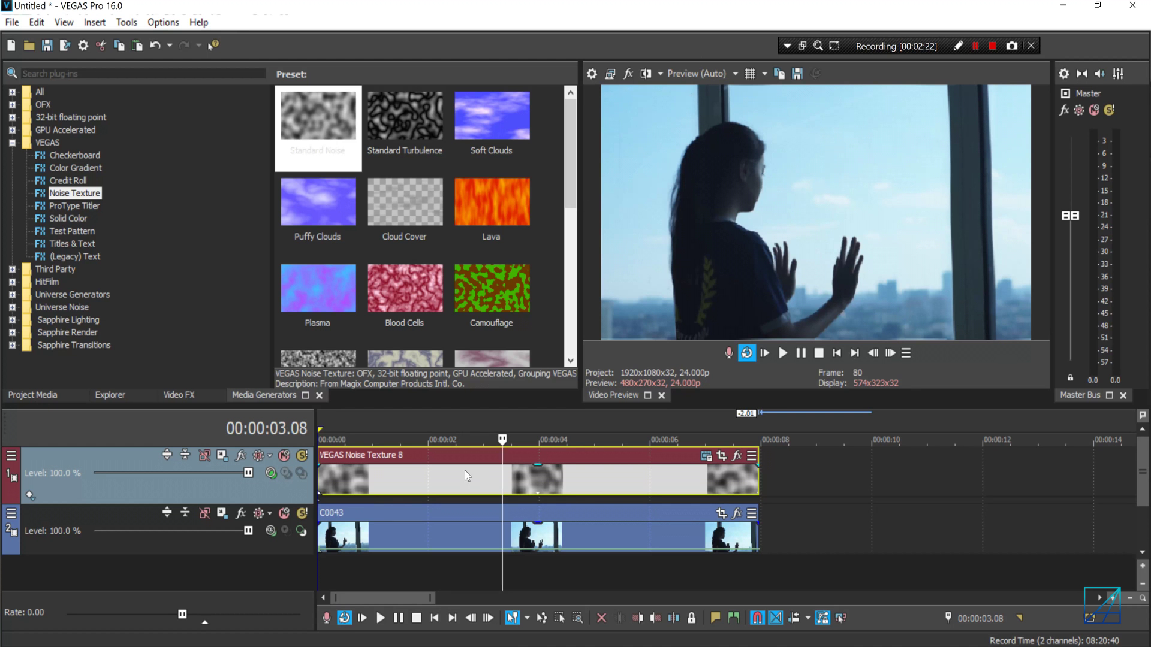
left_click(302, 533)
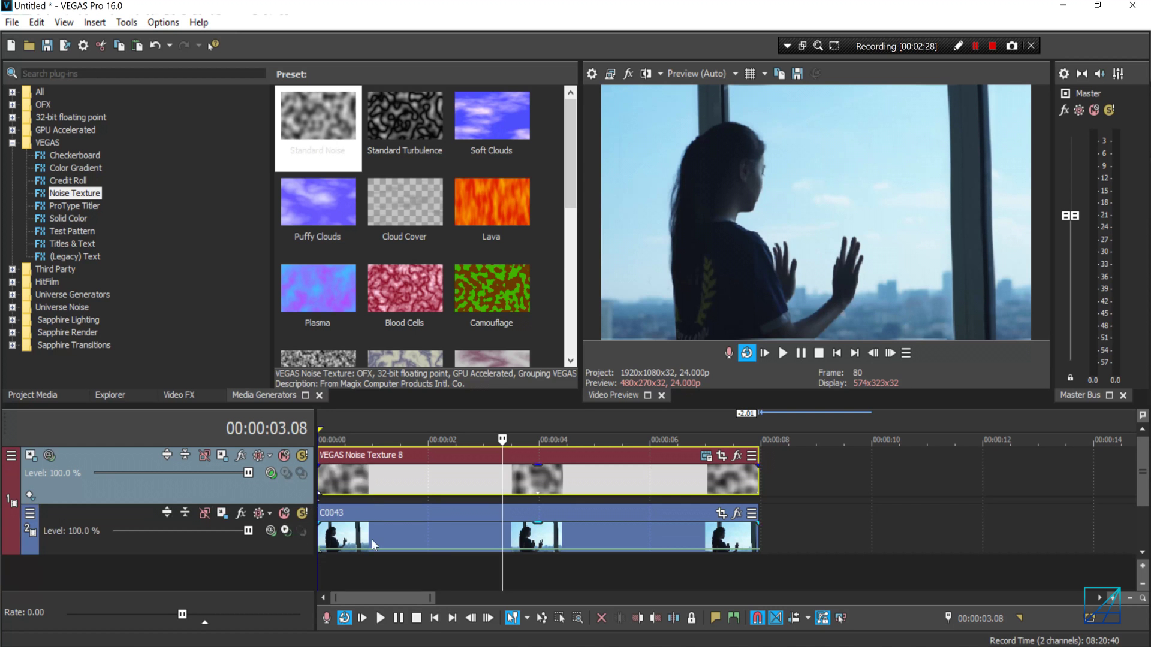
left_click(301, 532)
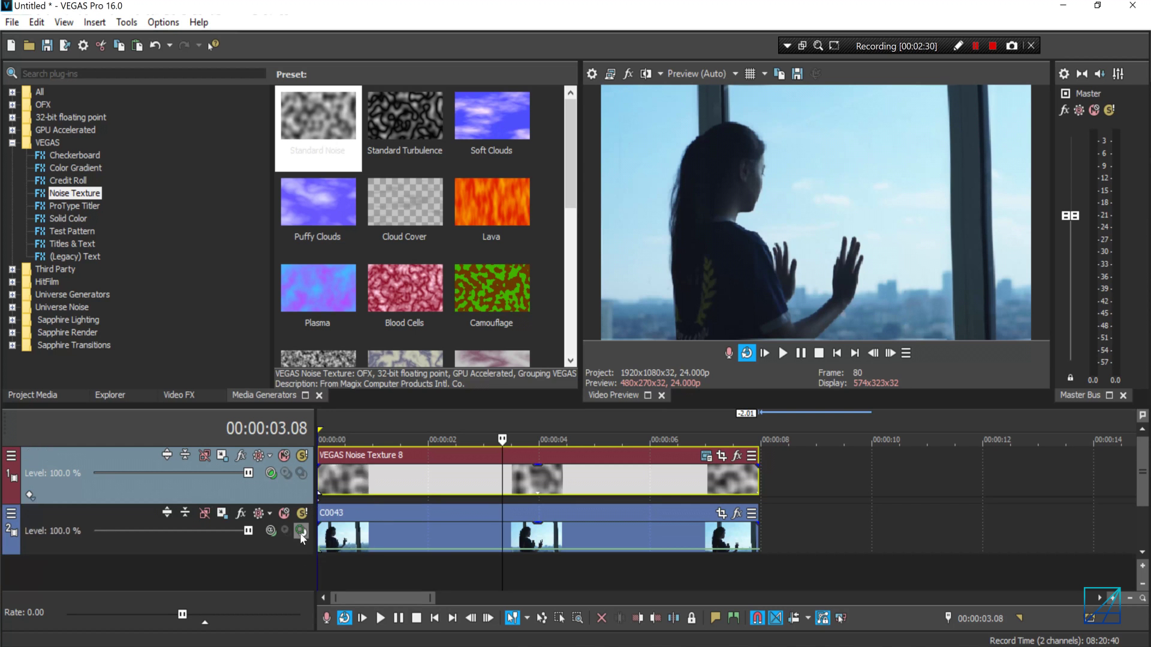
left_click(301, 533)
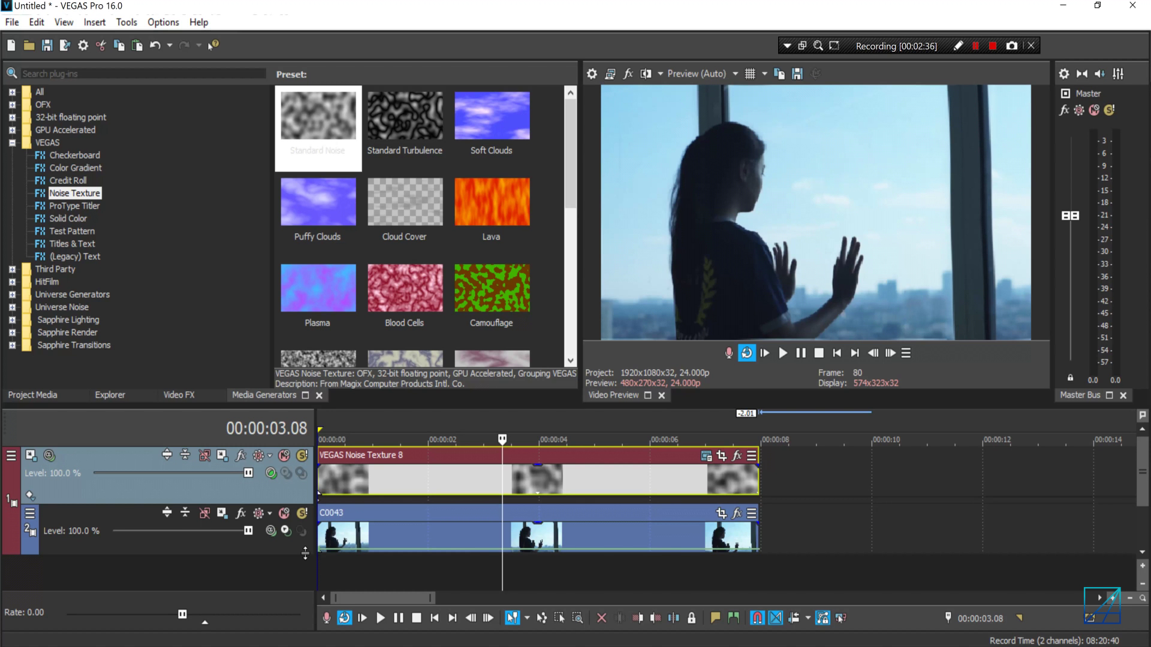
left_click(30, 457)
- Scale track 1's parent motion to 1,225.15 width and height, then play back the result
left_click_drag(220, 138, 642, 174)
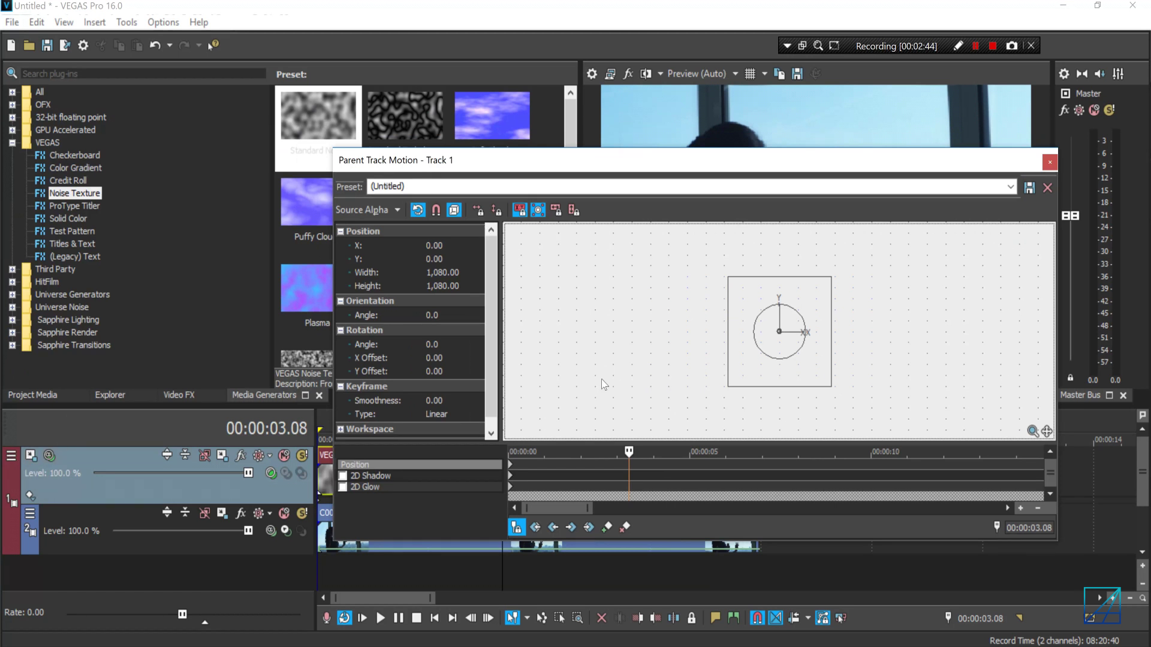
left_click(512, 473)
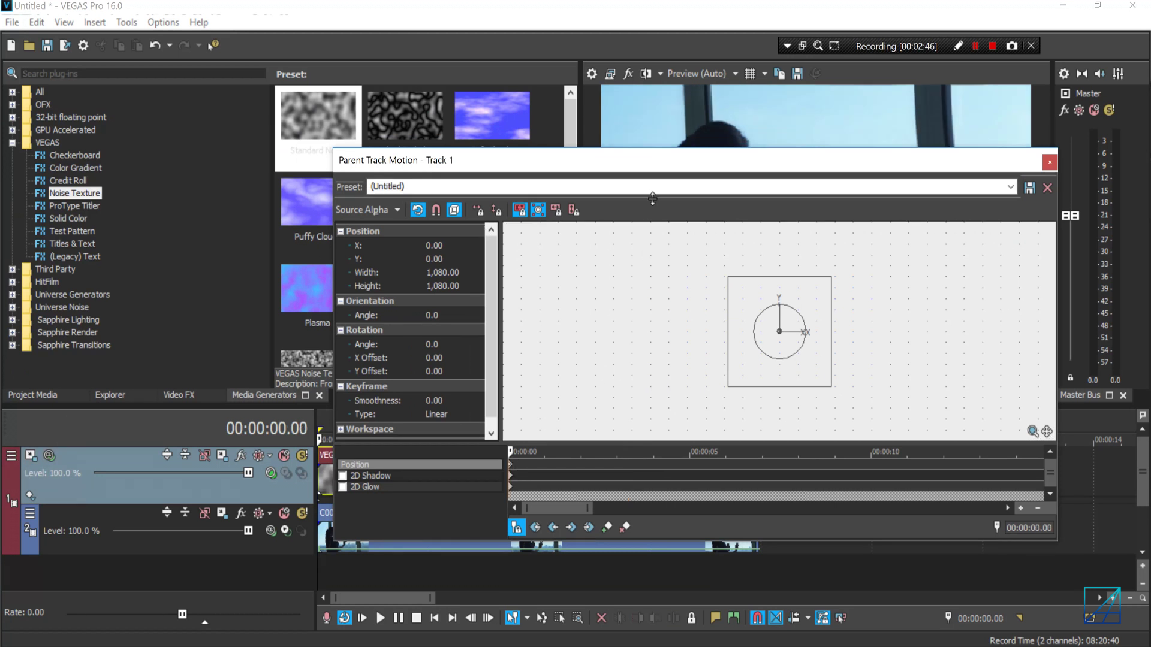
left_click_drag(540, 160, 260, 124)
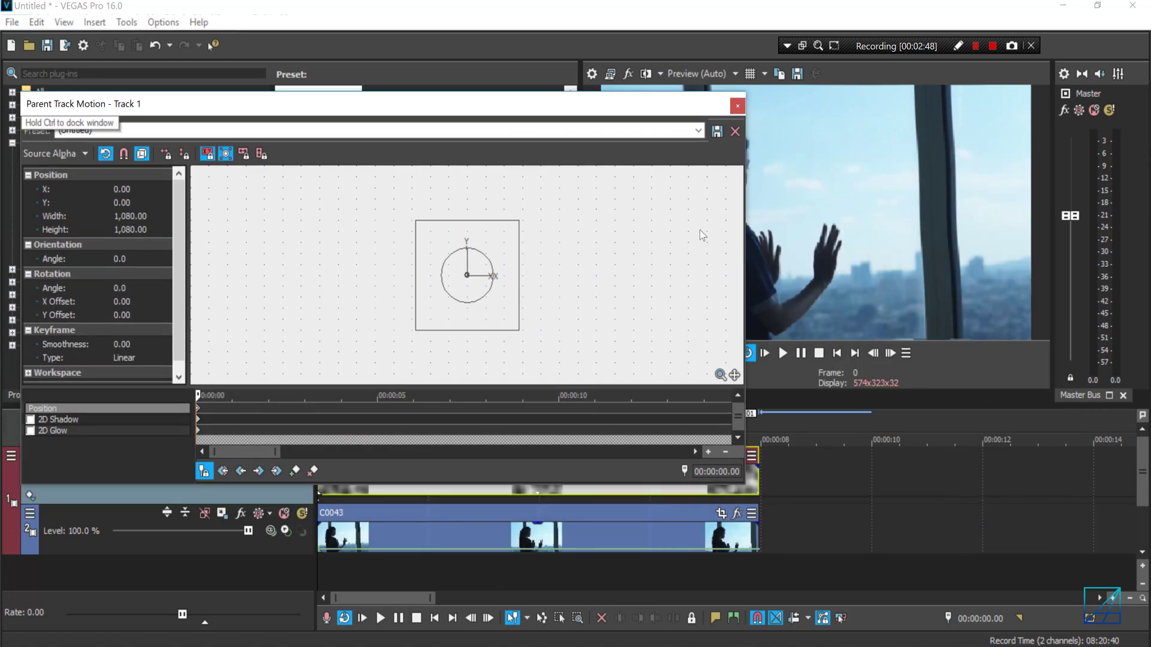
left_click_drag(747, 273, 499, 274)
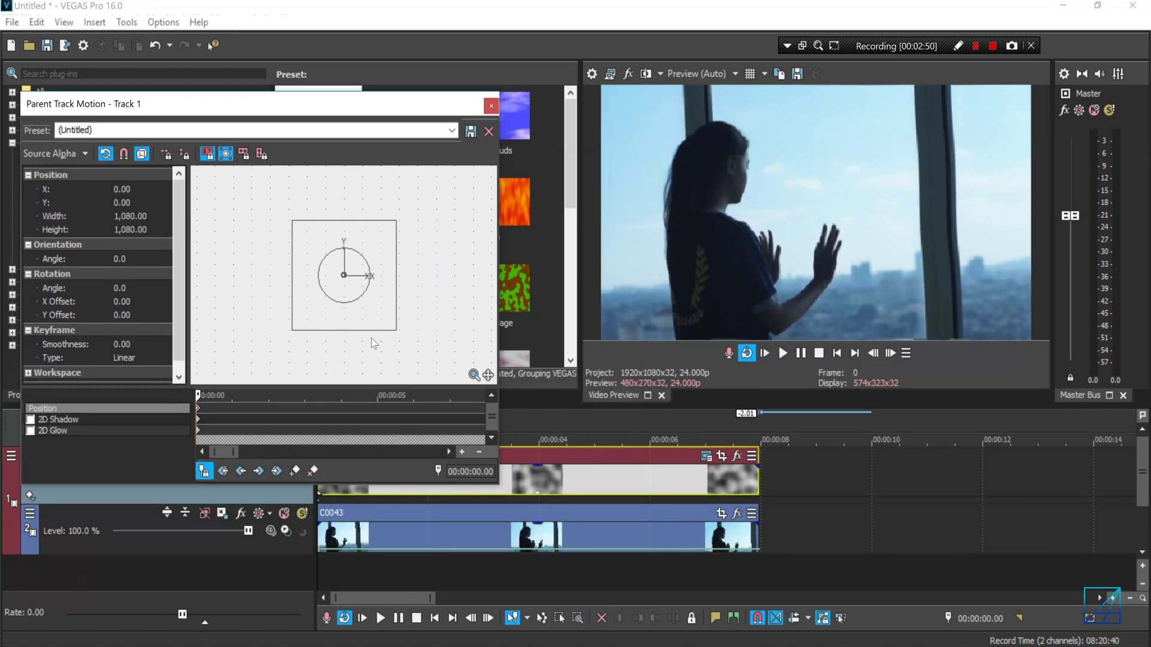
left_click_drag(401, 334, 405, 337)
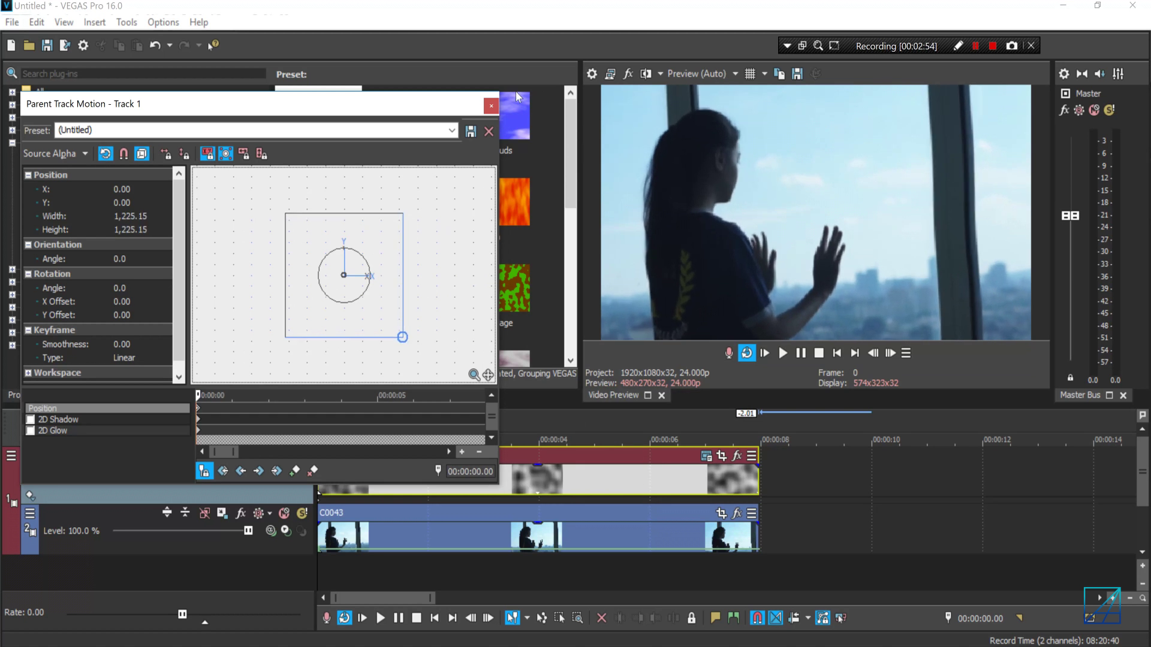
left_click(491, 105)
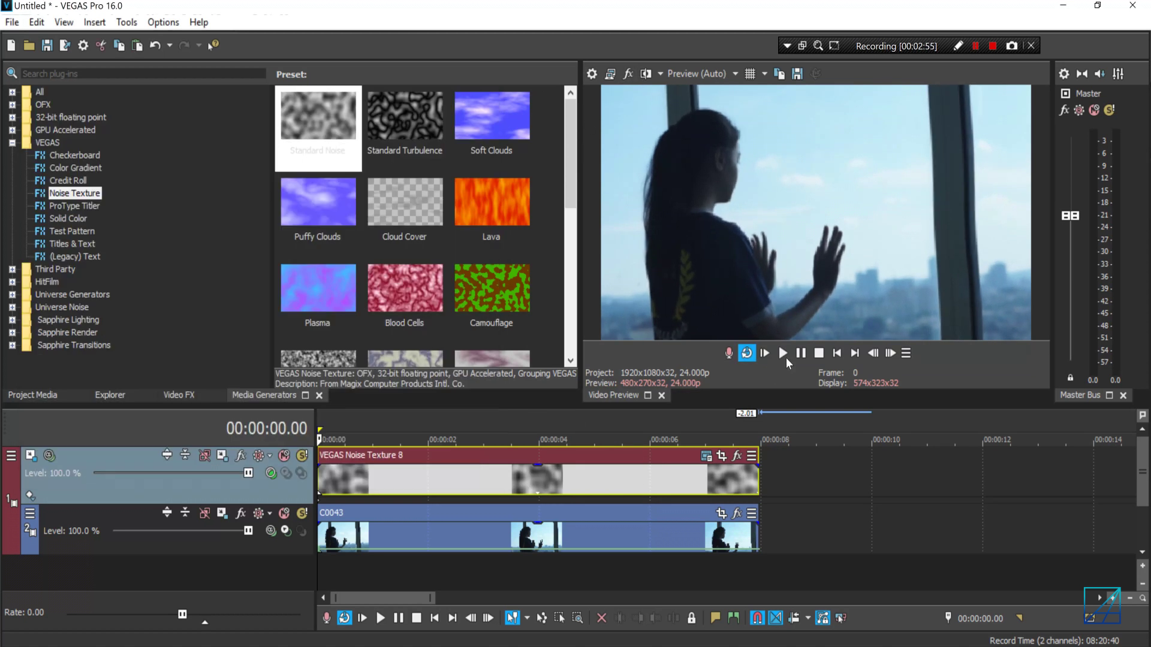
key("space")
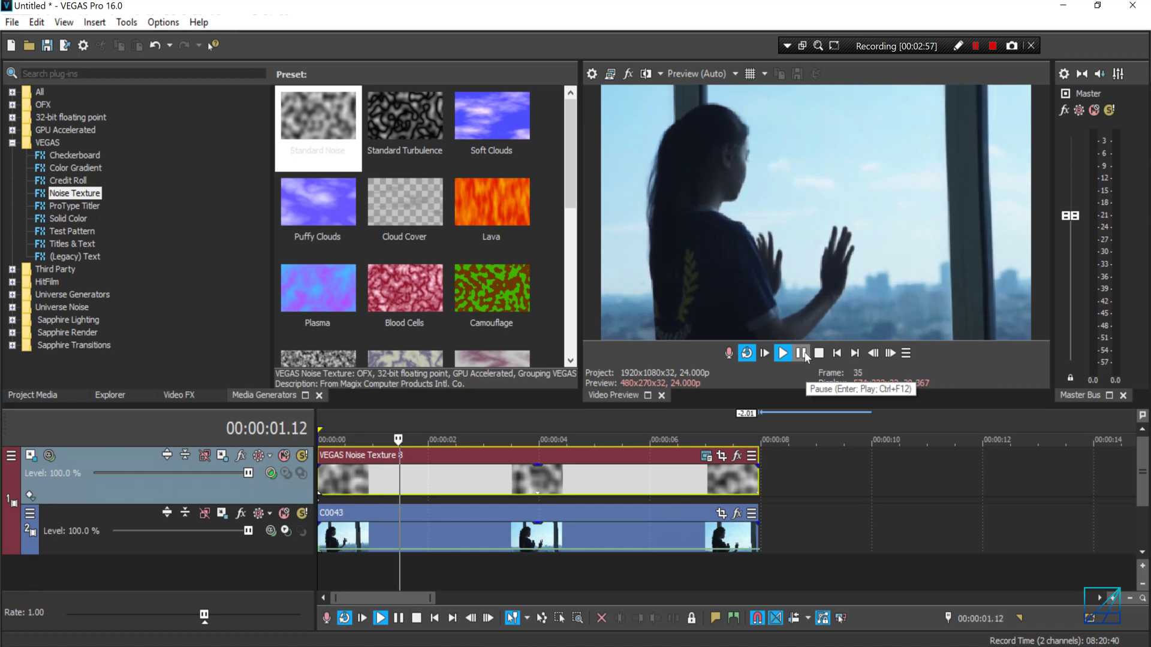
left_click(803, 354)
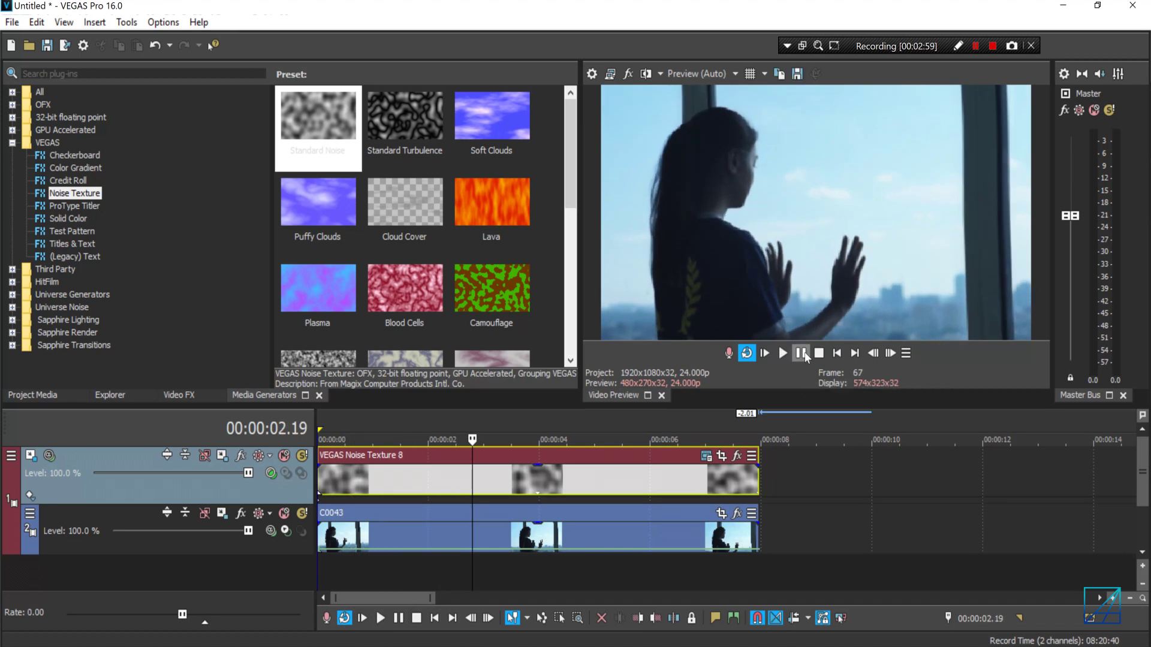